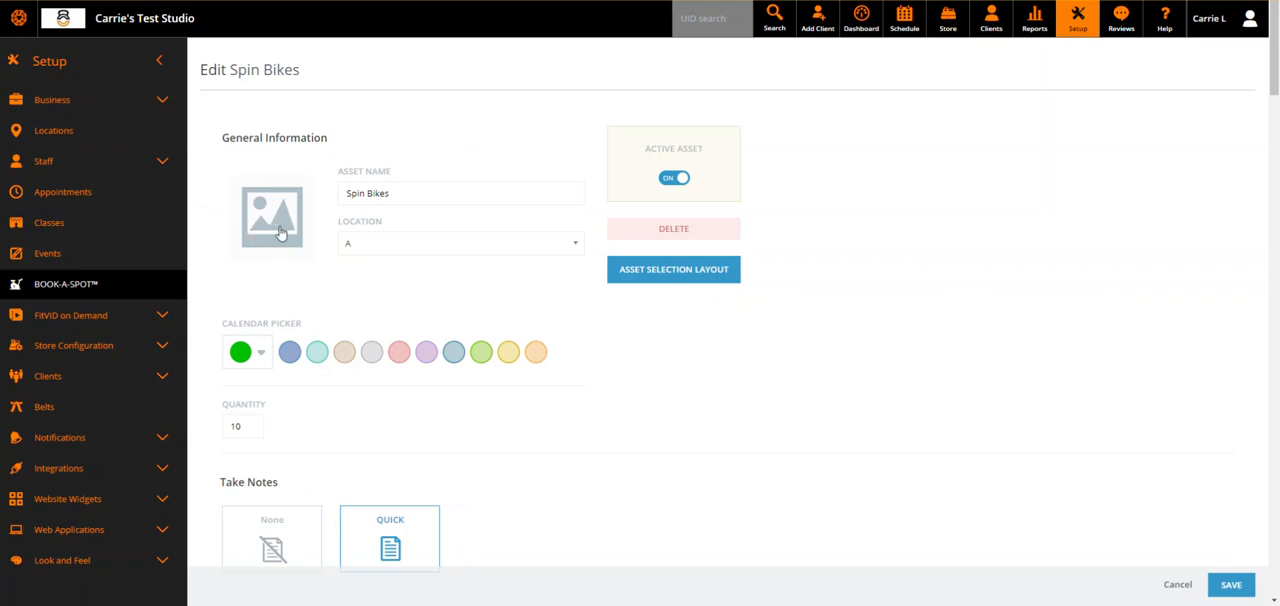
# Set the Spin Bikes asset's image to the spin bike icon with the visible flywheel and save the asset.
pyautogui.click(280, 232)
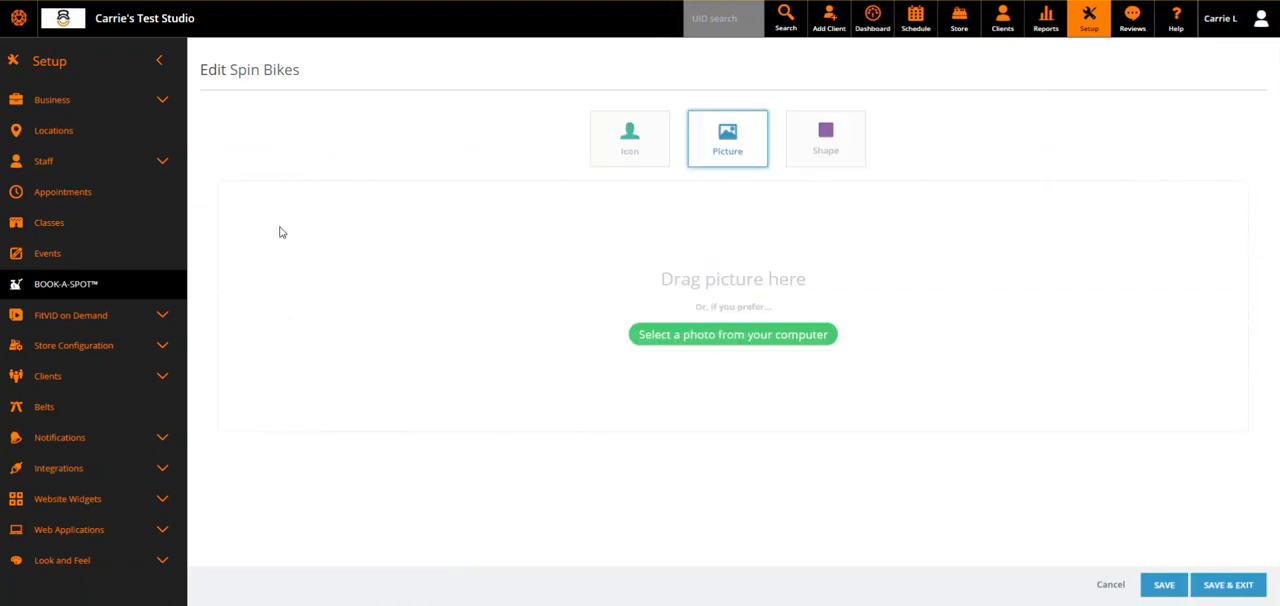
pyautogui.click(644, 152)
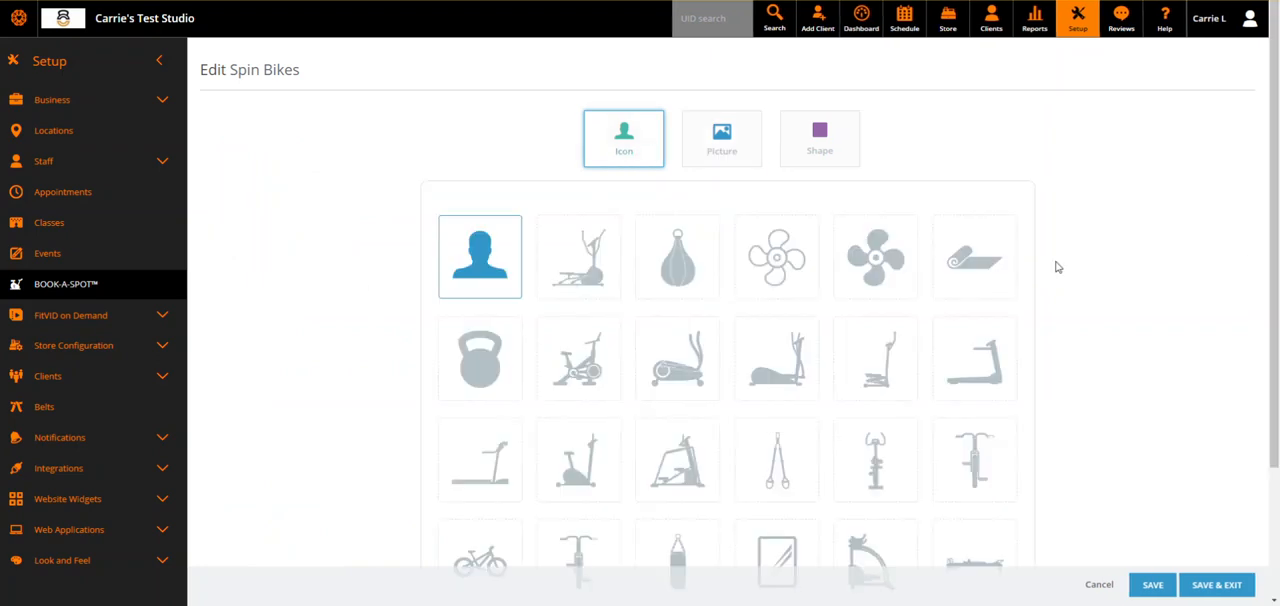
pyautogui.scroll(-1, 1104, 248)
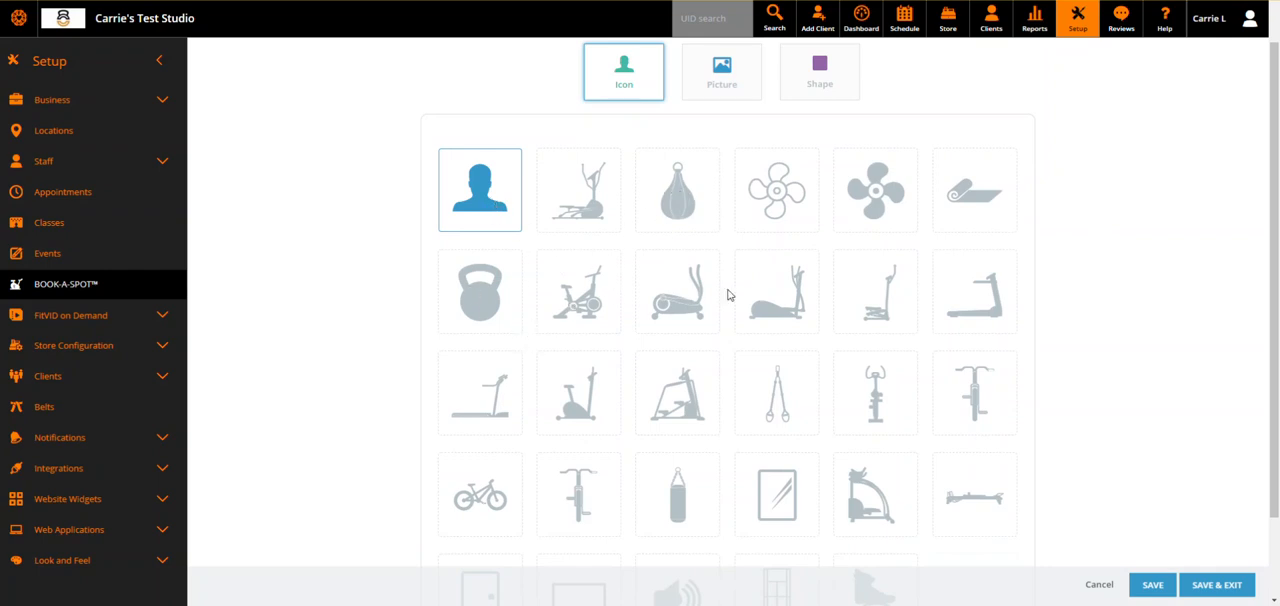
pyautogui.scroll(-1, 951, 447)
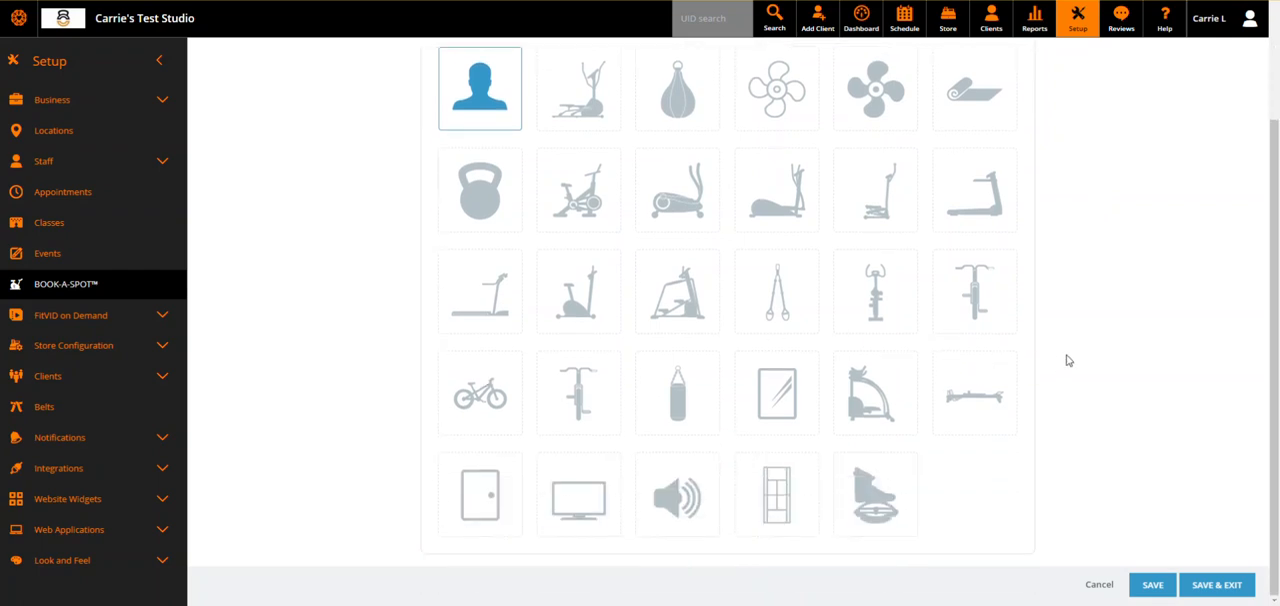
pyautogui.scroll(1, 1067, 360)
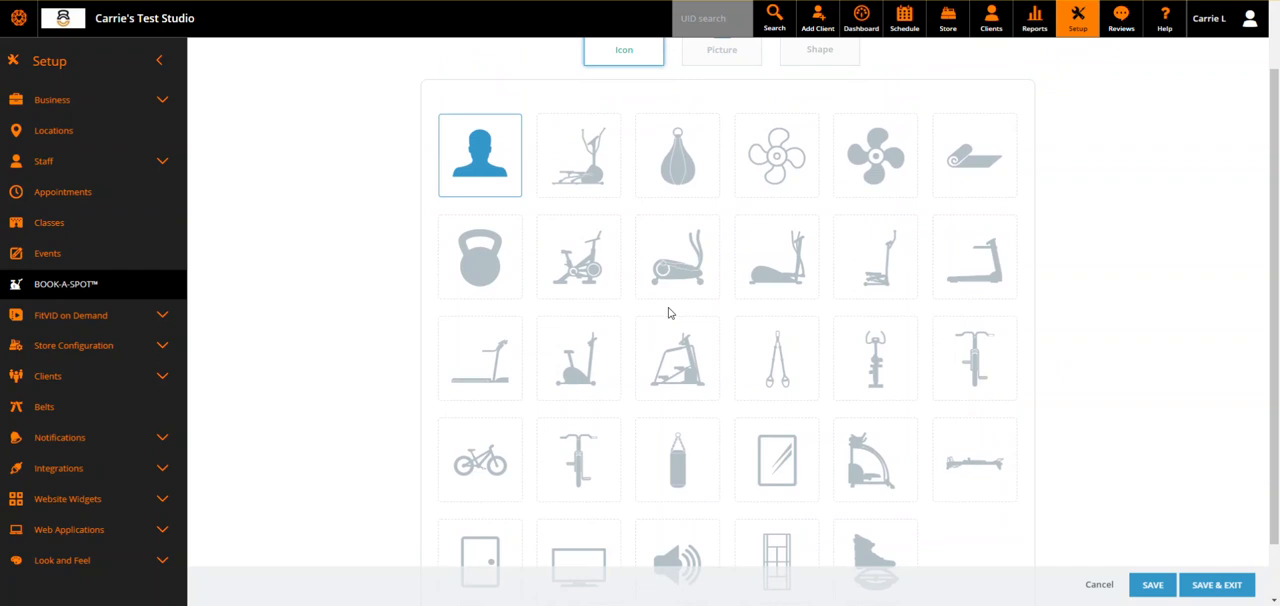
pyautogui.click(594, 272)
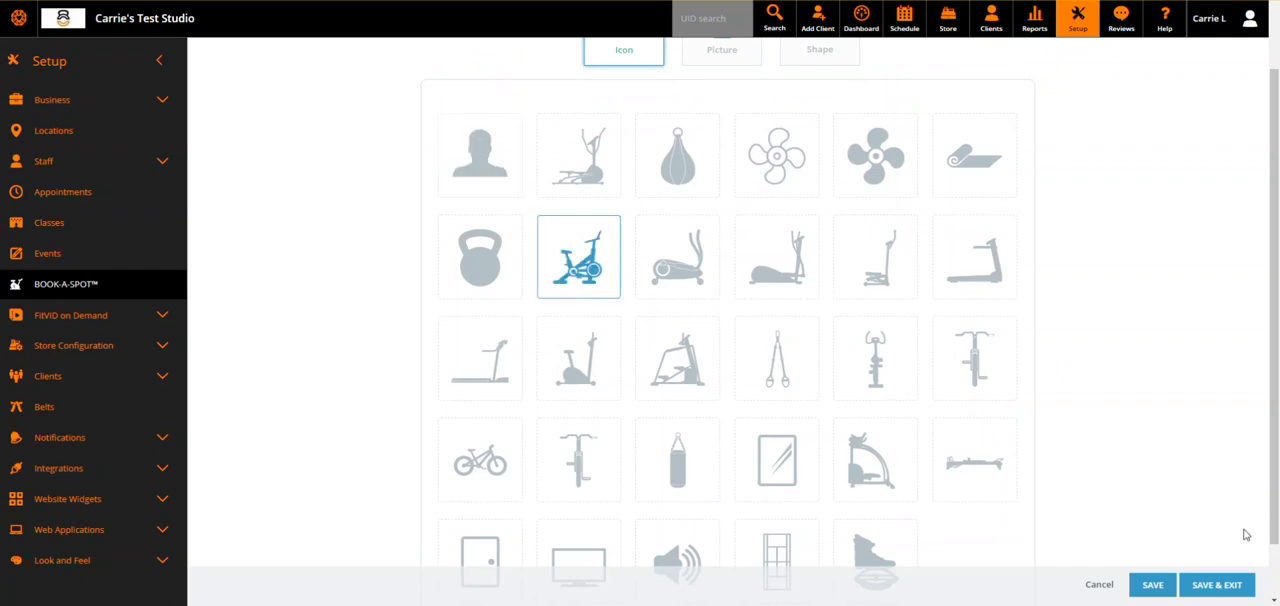
pyautogui.click(1155, 585)
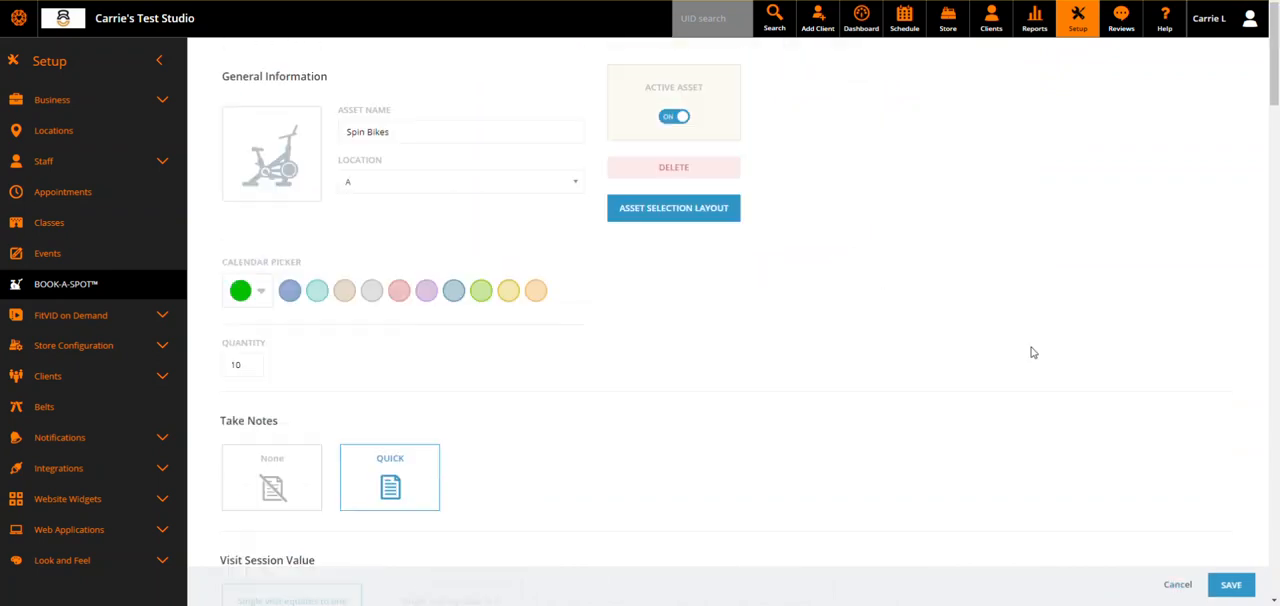
pyautogui.click(1229, 584)
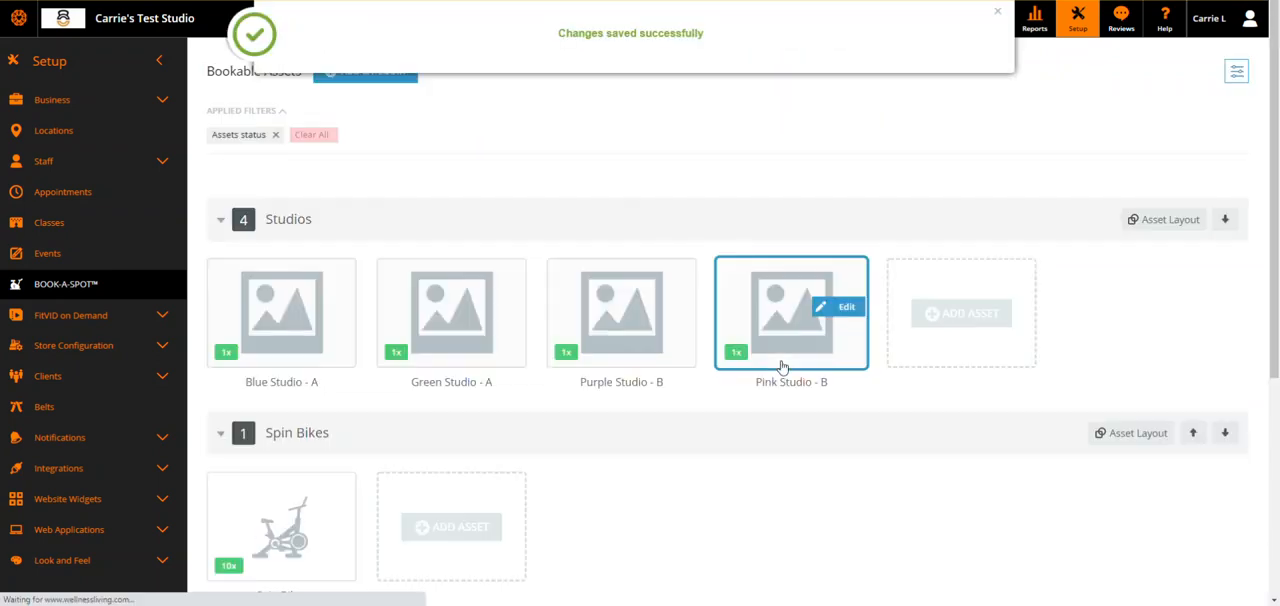
# Reopen the Spin Bikes asset for editing and go to its asset selection layout.
pyautogui.scroll(-2, 289, 350)
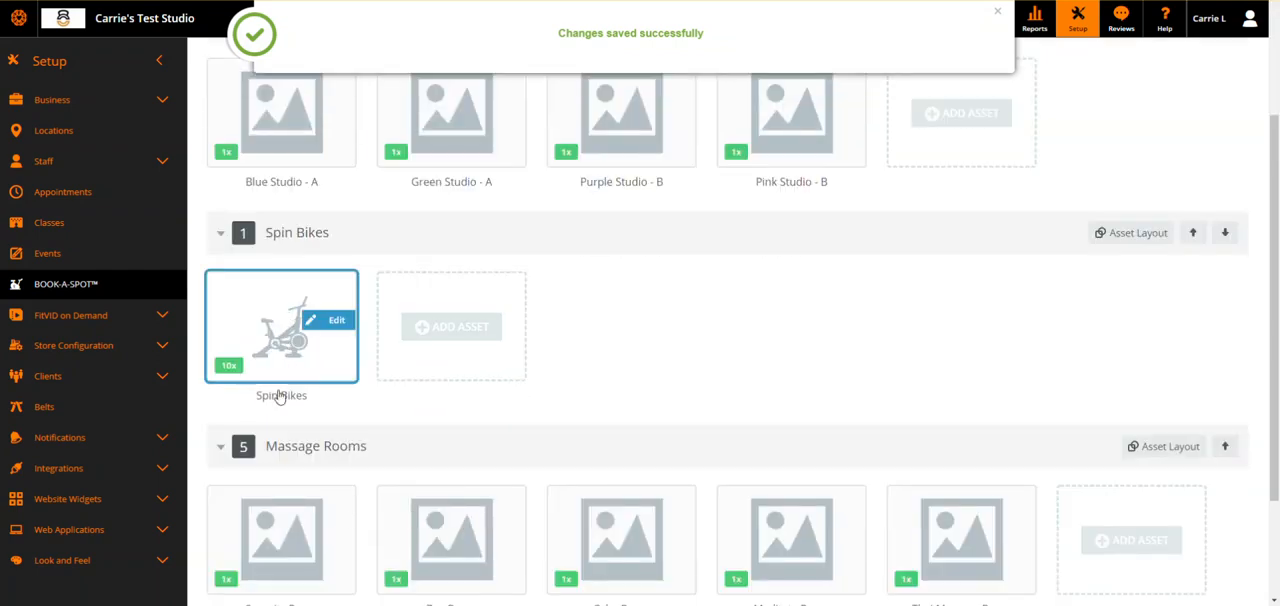
pyautogui.click(323, 325)
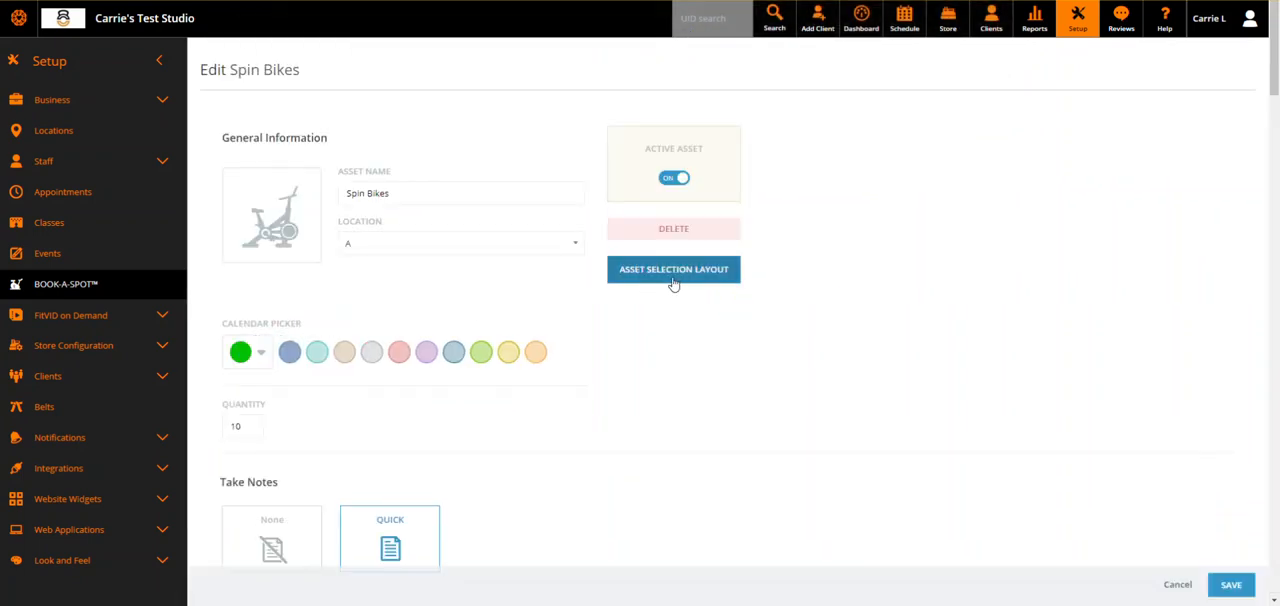
pyautogui.click(689, 282)
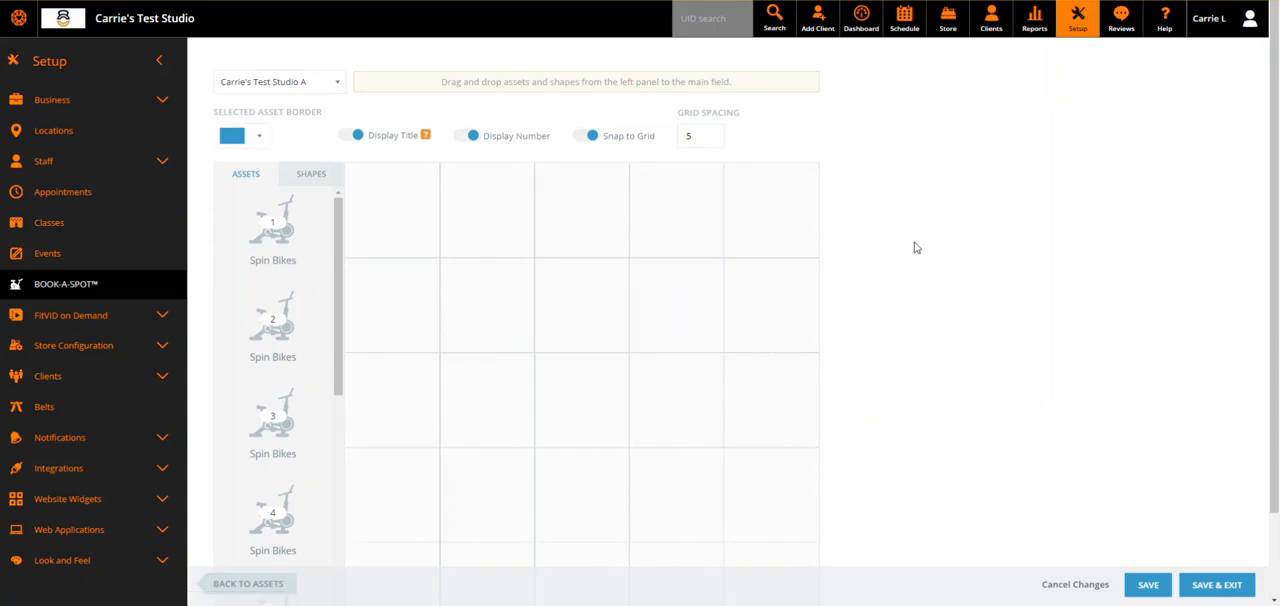
# Examine the location choices and the full list of spin bikes available for the layout.
pyautogui.click(337, 82)
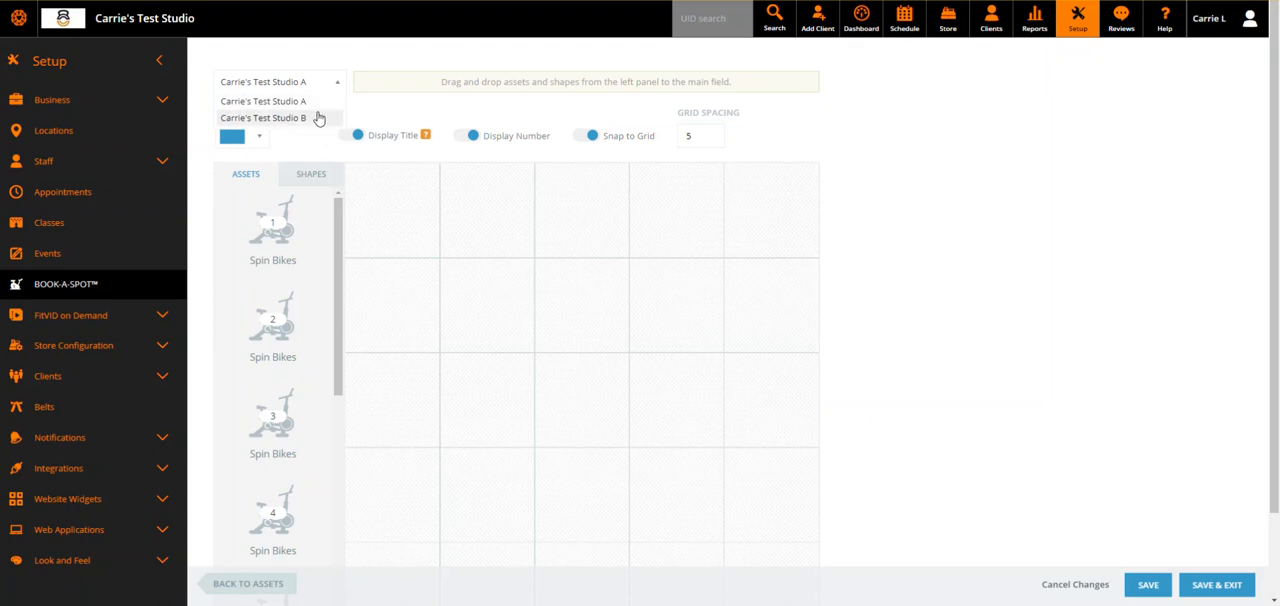
pyautogui.click(1062, 179)
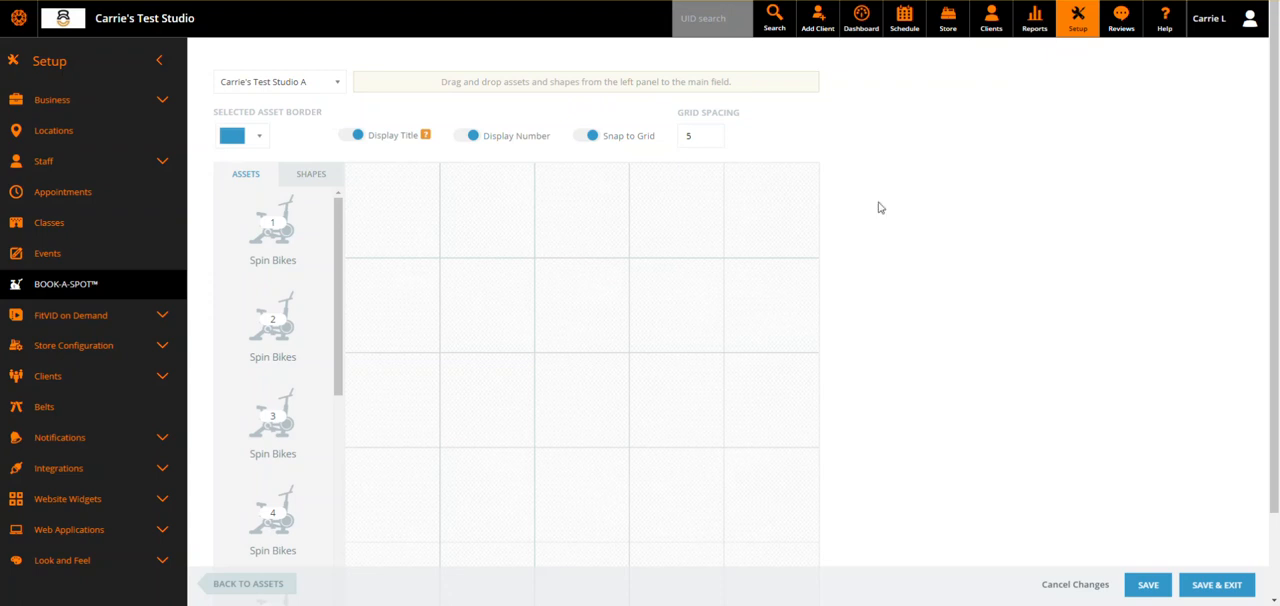
pyautogui.scroll(-5, 277, 251)
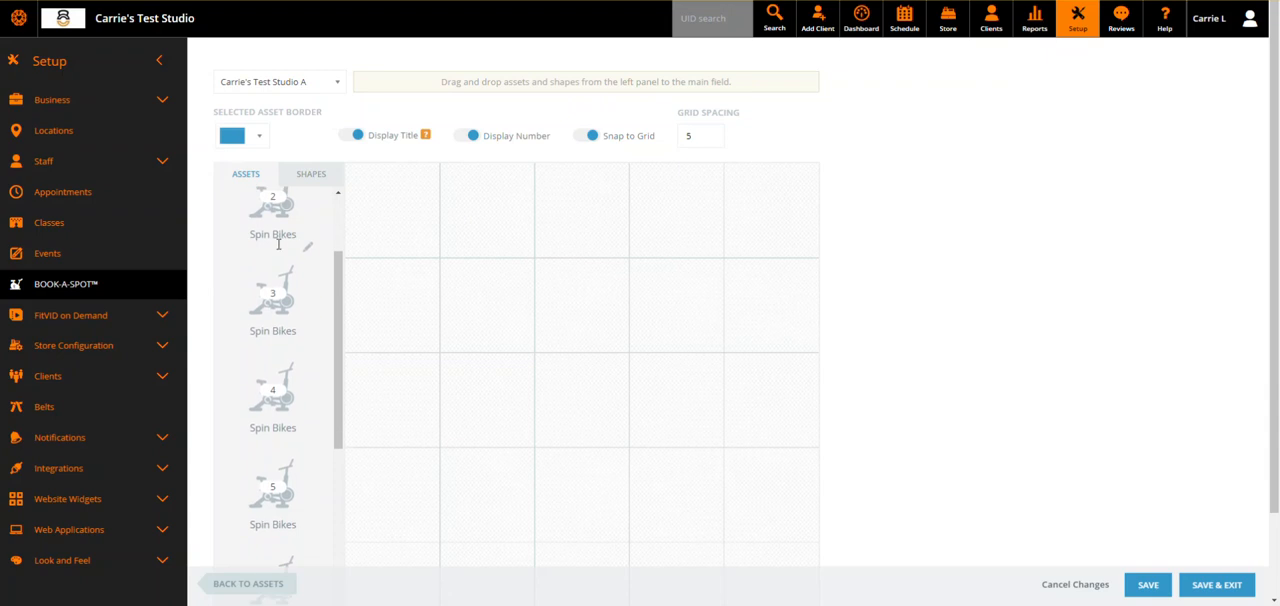
pyautogui.scroll(-2, 279, 249)
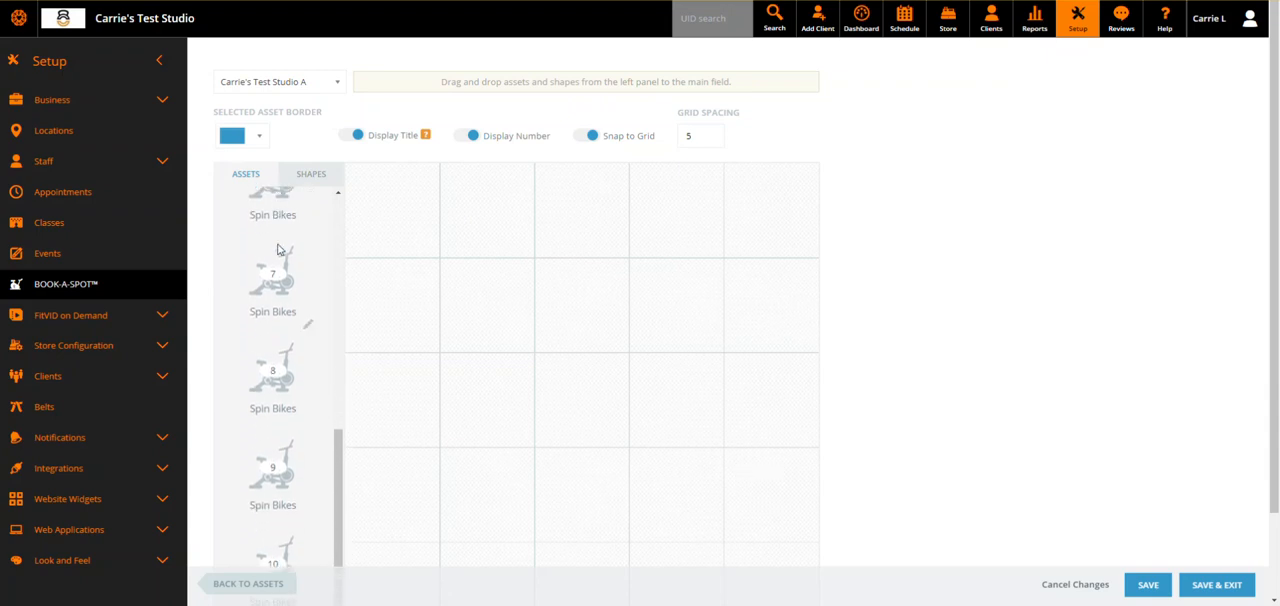
pyautogui.scroll(-1, 1185, 314)
pyautogui.scroll(1, 1185, 314)
pyautogui.scroll(4, 323, 297)
pyautogui.scroll(2, 322, 298)
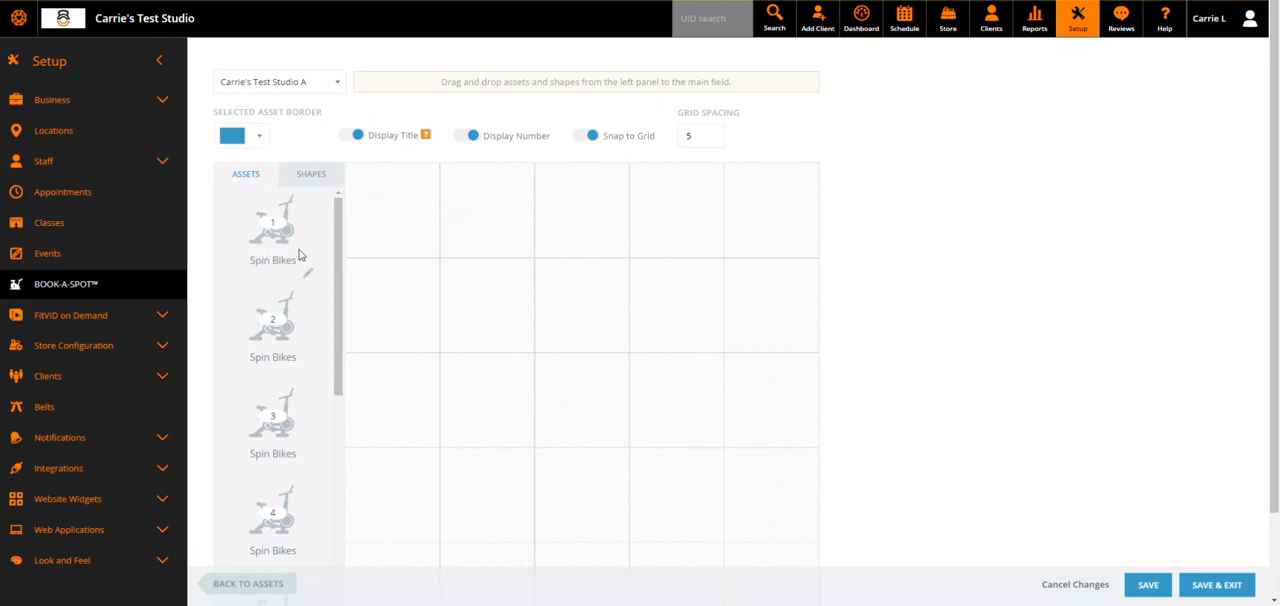
# Place spin bikes 1 and 2 in columns 2 and 4 of the grid's second row, and bikes 3–5 in columns 1, 3 and 5 below.
pyautogui.moveTo(281, 246); pyautogui.dragTo(492, 309)
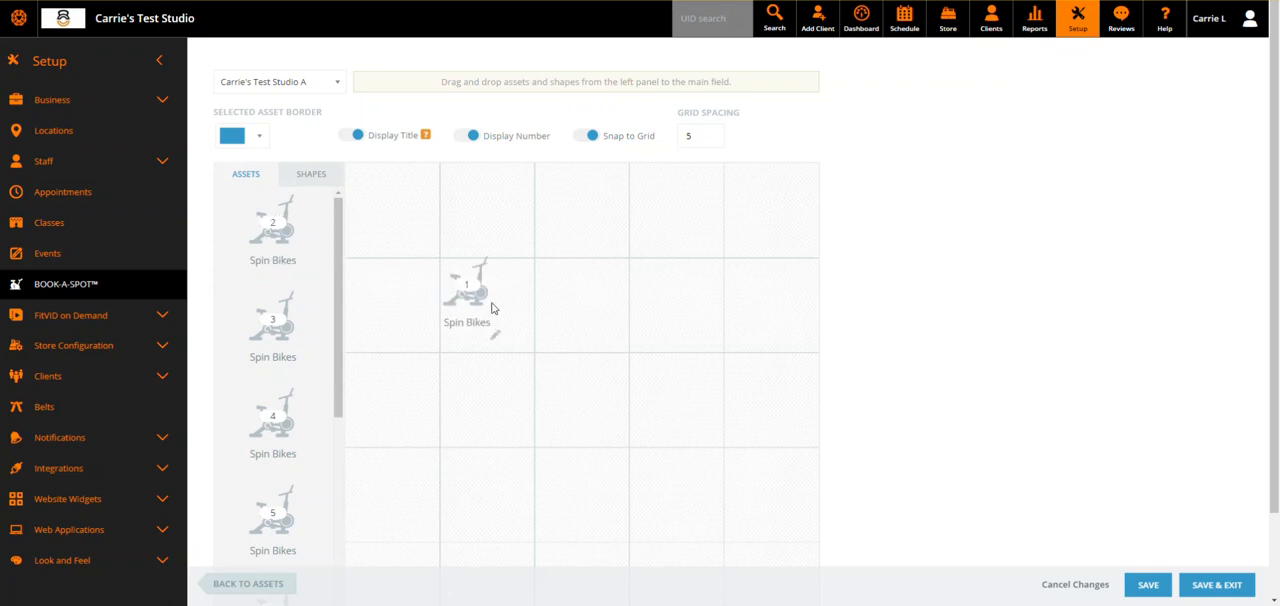
pyautogui.moveTo(272, 243); pyautogui.dragTo(665, 315)
pyautogui.moveTo(283, 247); pyautogui.dragTo(406, 409)
pyautogui.moveTo(283, 245); pyautogui.dragTo(586, 396)
pyautogui.moveTo(284, 245); pyautogui.dragTo(790, 412)
# Place spin bikes 6 and 7 in columns 2 and 4 of the fourth row, and bikes 8–10 in columns 1, 3 and 5 below.
pyautogui.scroll(-1, 623, 314)
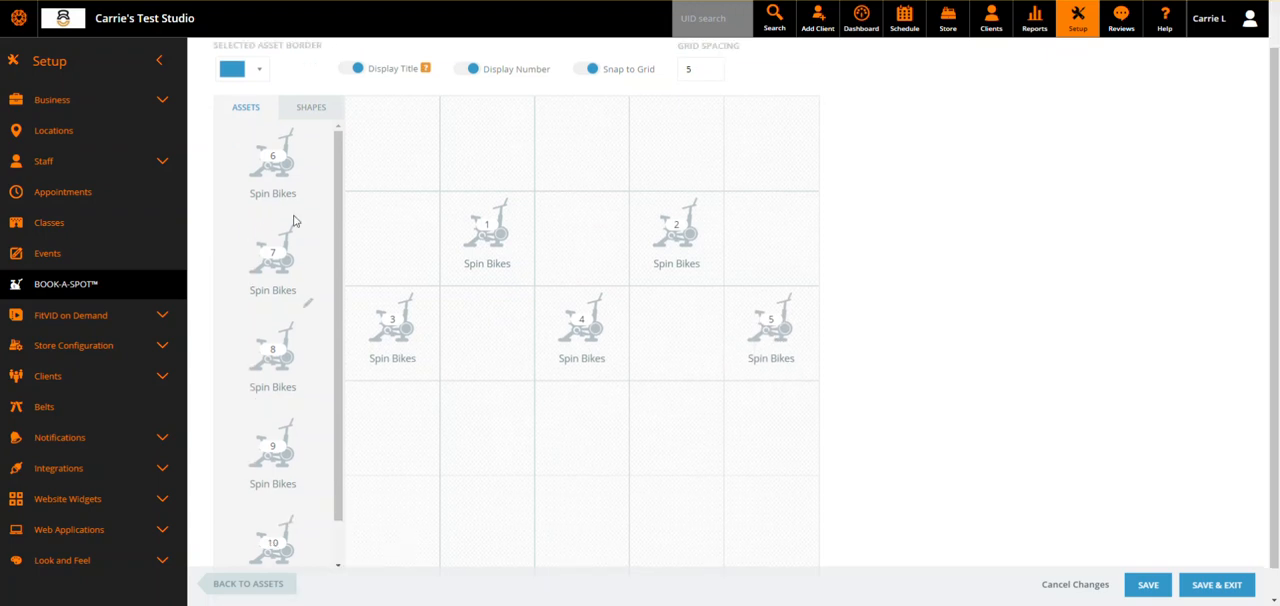
pyautogui.moveTo(281, 181); pyautogui.dragTo(494, 429)
pyautogui.moveTo(292, 177); pyautogui.dragTo(691, 429)
pyautogui.moveTo(289, 177); pyautogui.dragTo(420, 519)
pyautogui.moveTo(299, 175); pyautogui.dragTo(588, 518)
pyautogui.moveTo(282, 185); pyautogui.dragTo(783, 523)
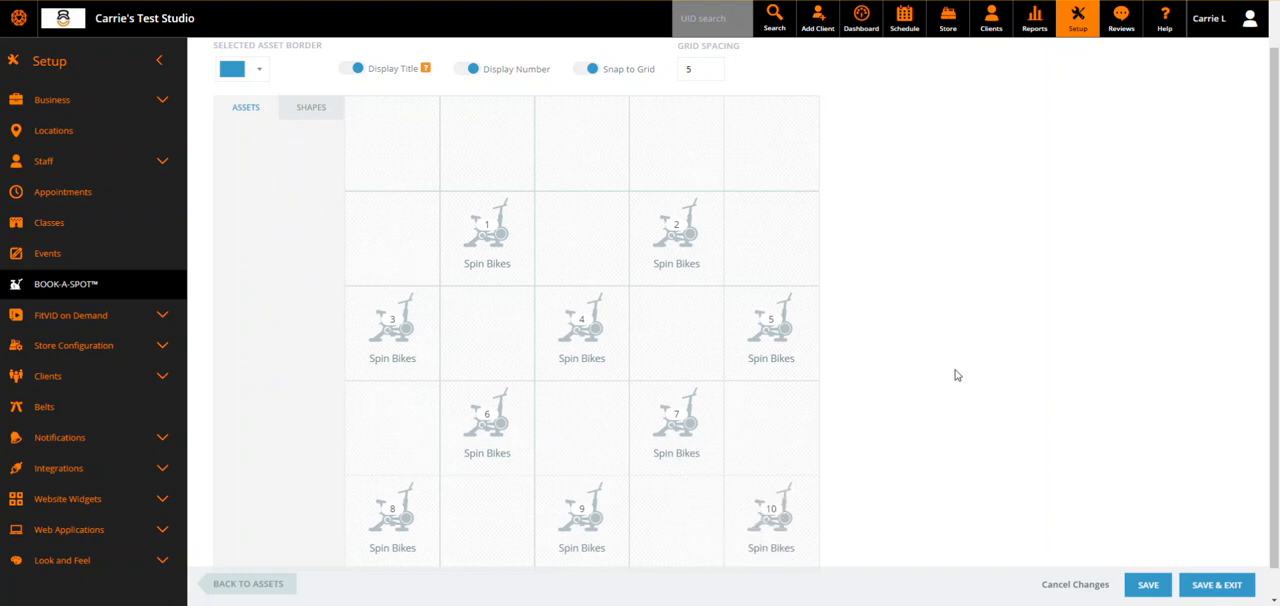
pyautogui.scroll(-1, 960, 375)
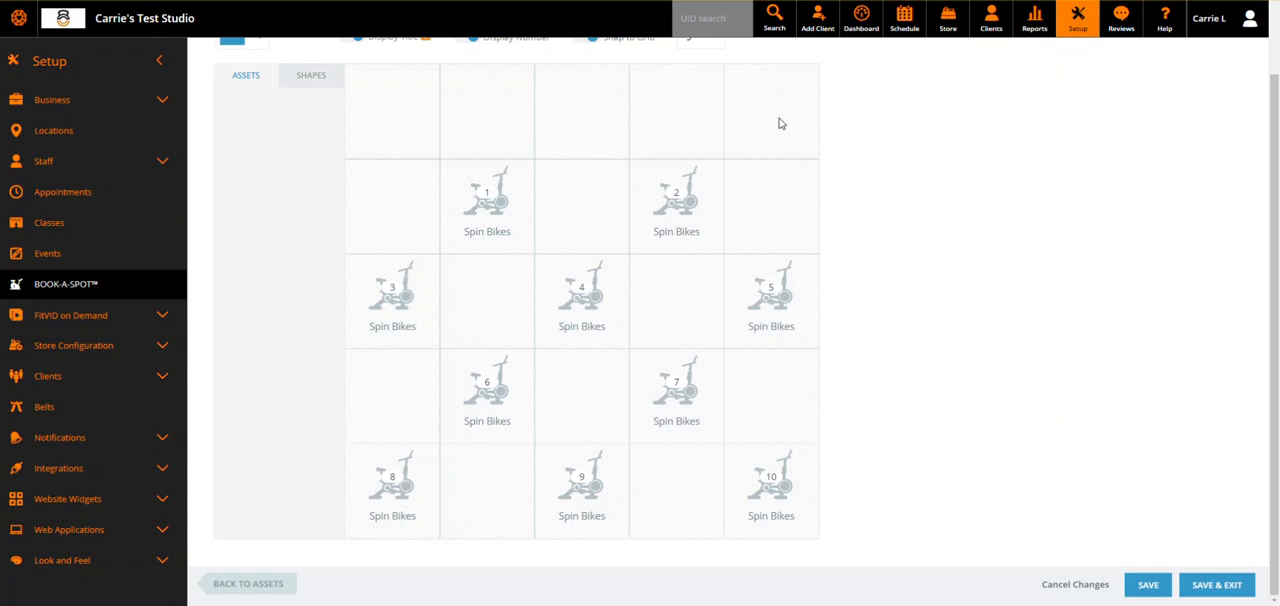
# Add the person icon from the shapes to the middle cell of the grid's first row.
pyautogui.scroll(2, 403, 108)
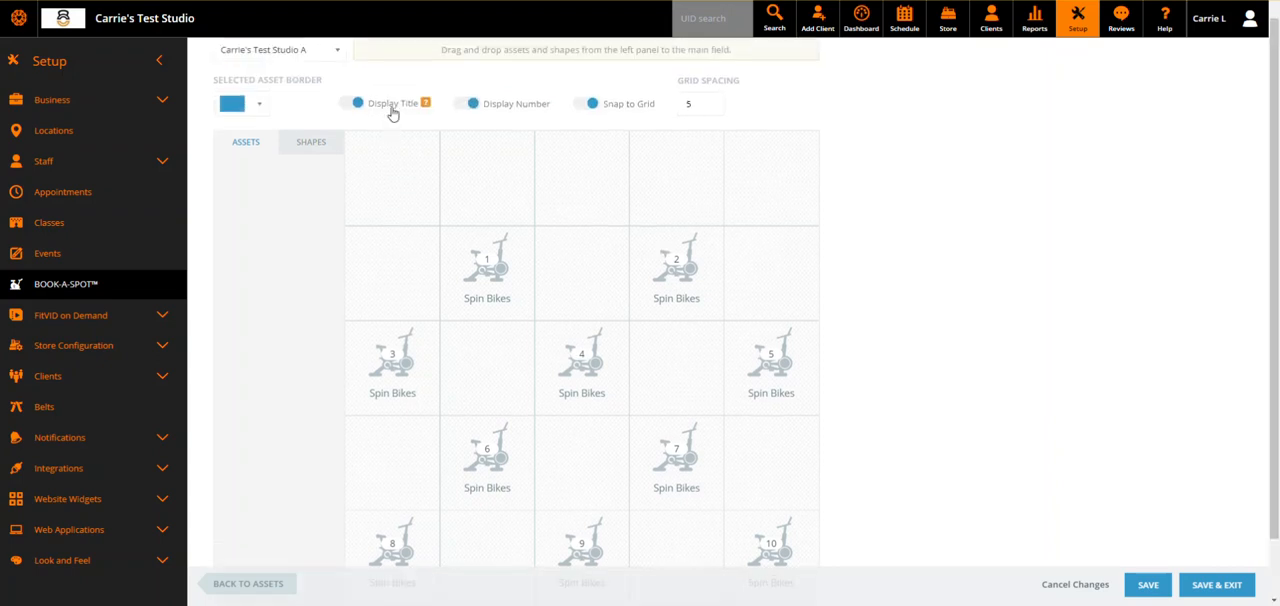
pyautogui.click(311, 145)
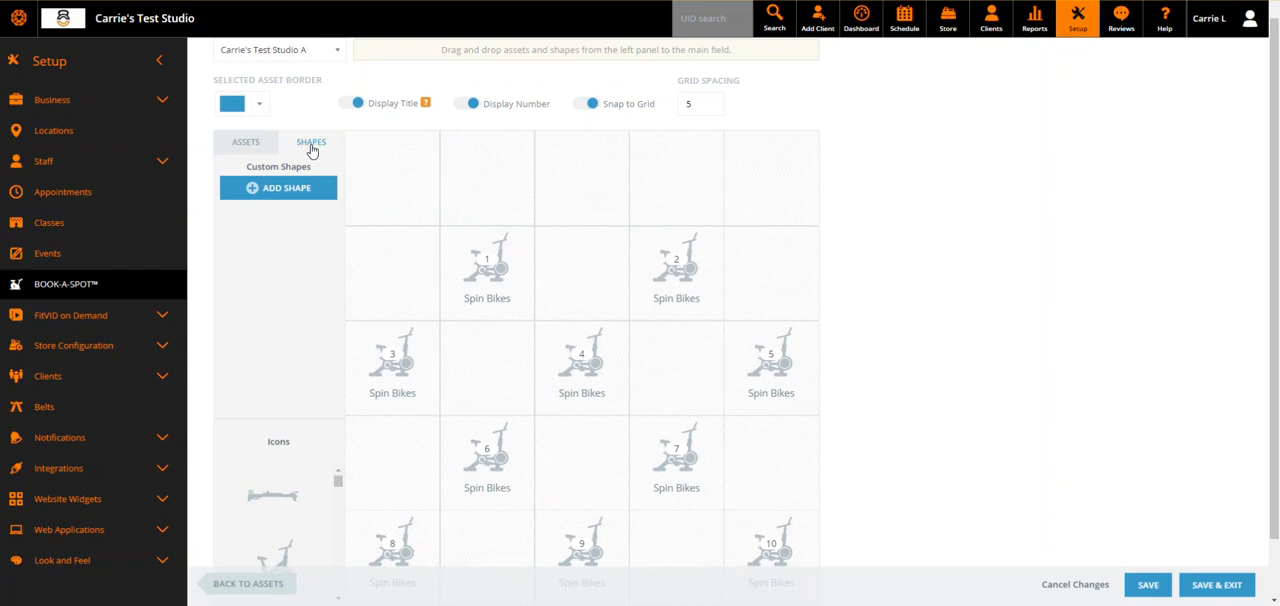
pyautogui.scroll(-1, 310, 298)
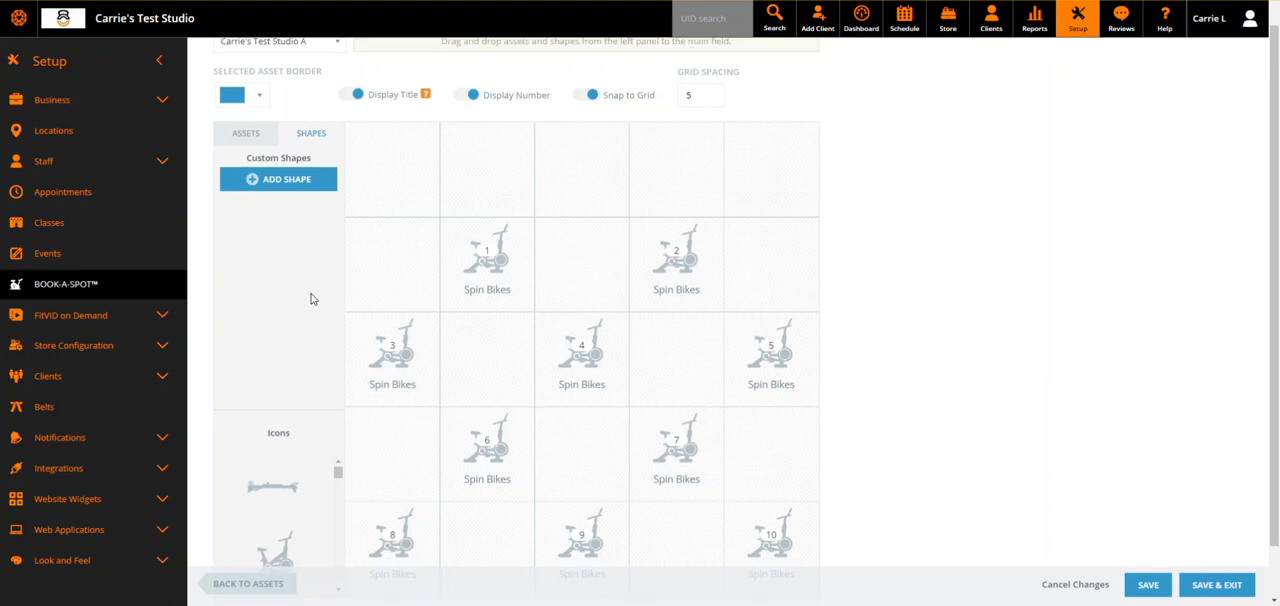
pyautogui.scroll(-5, 303, 432)
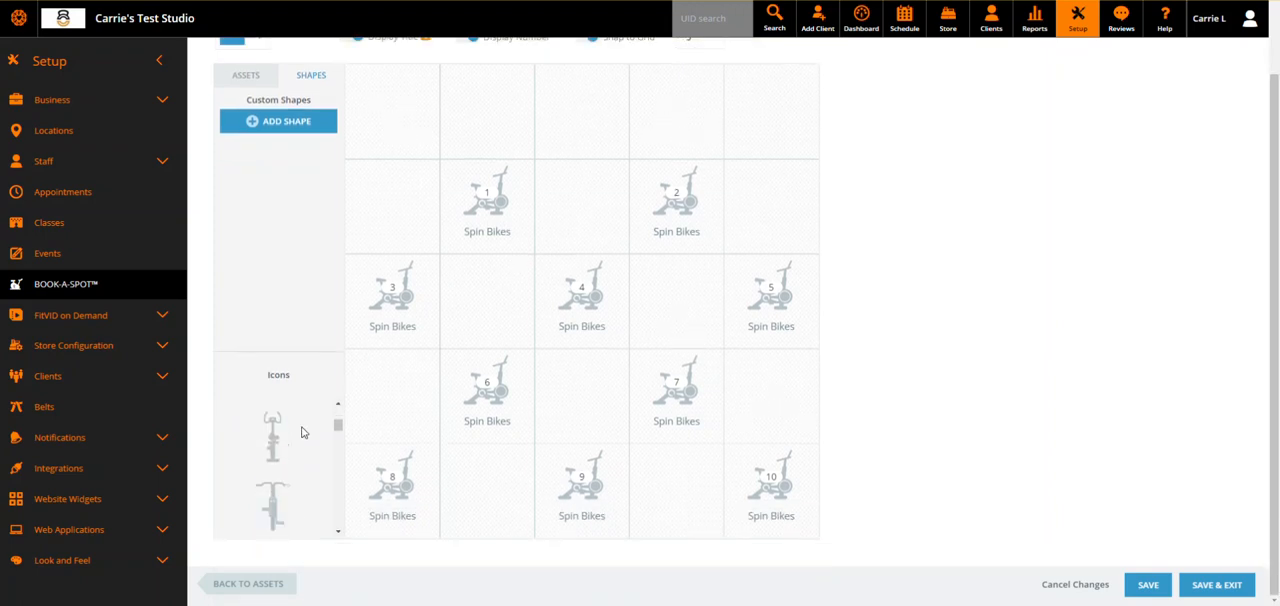
pyautogui.scroll(-2, 303, 432)
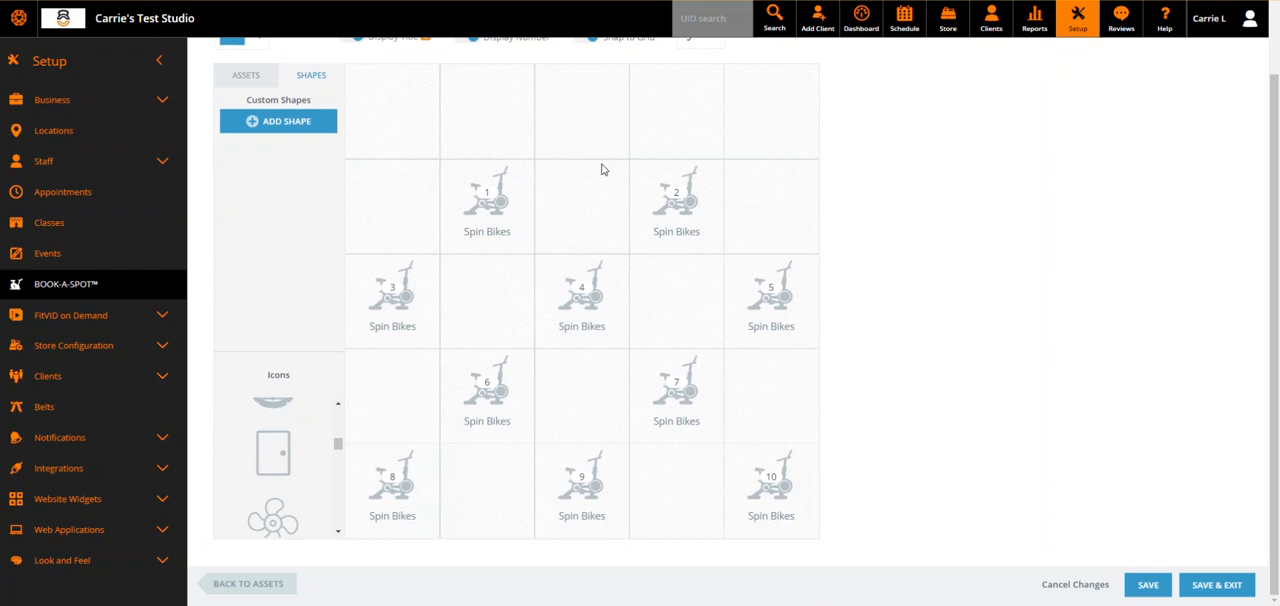
pyautogui.scroll(-3, 279, 458)
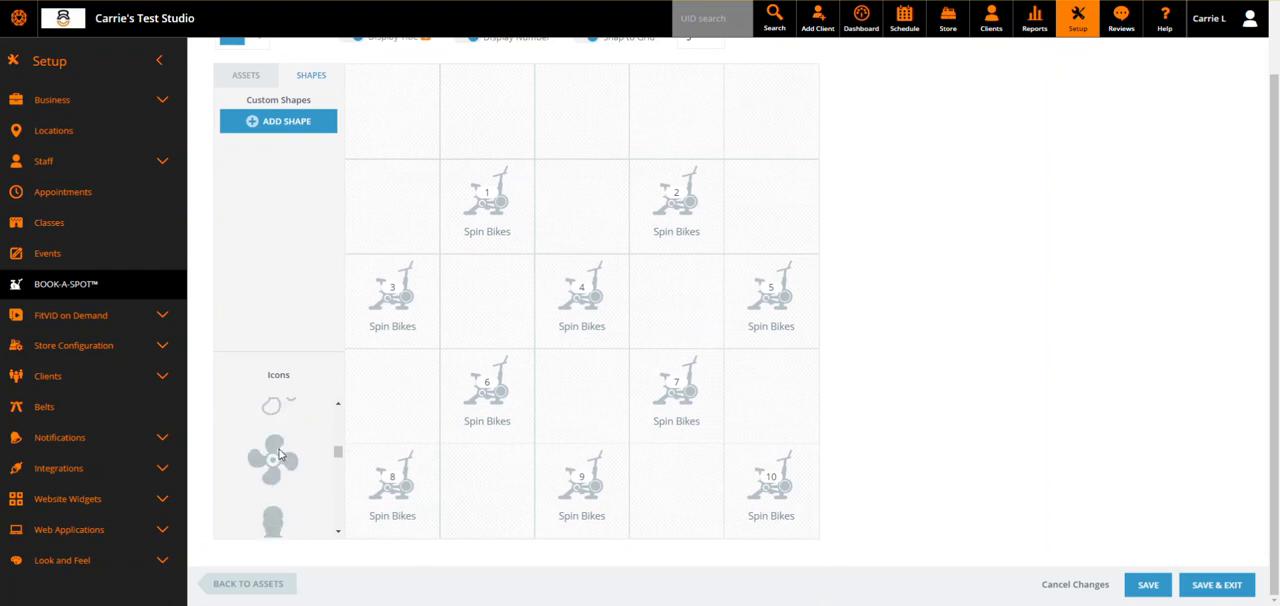
pyautogui.click(281, 466)
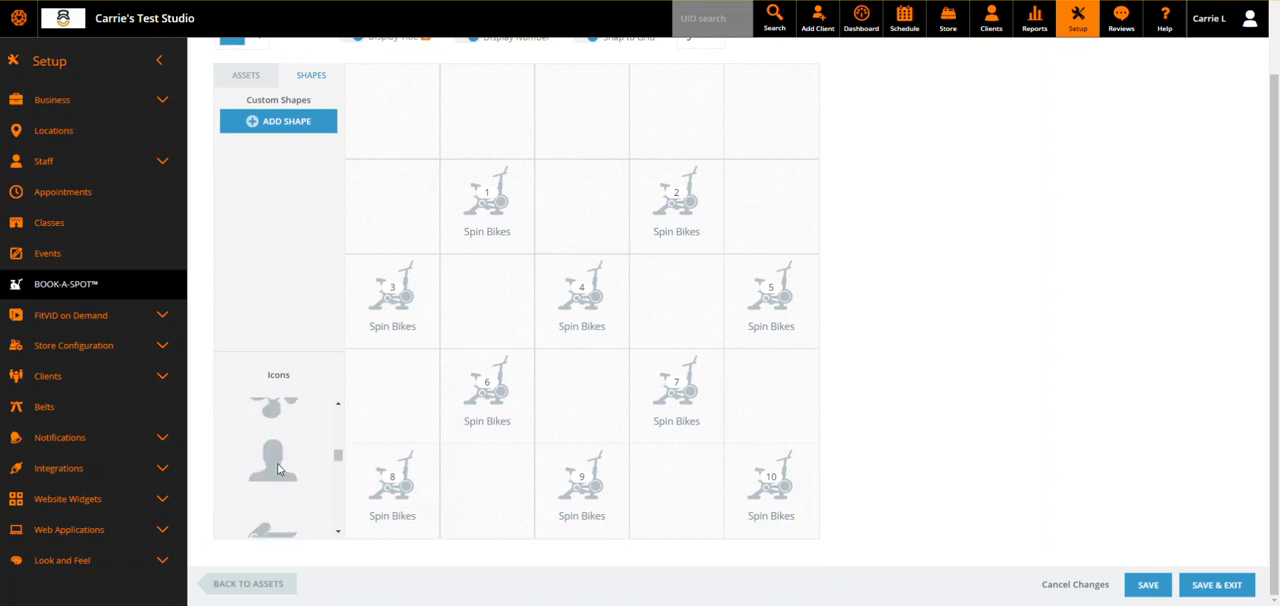
pyautogui.moveTo(273, 468); pyautogui.dragTo(602, 118)
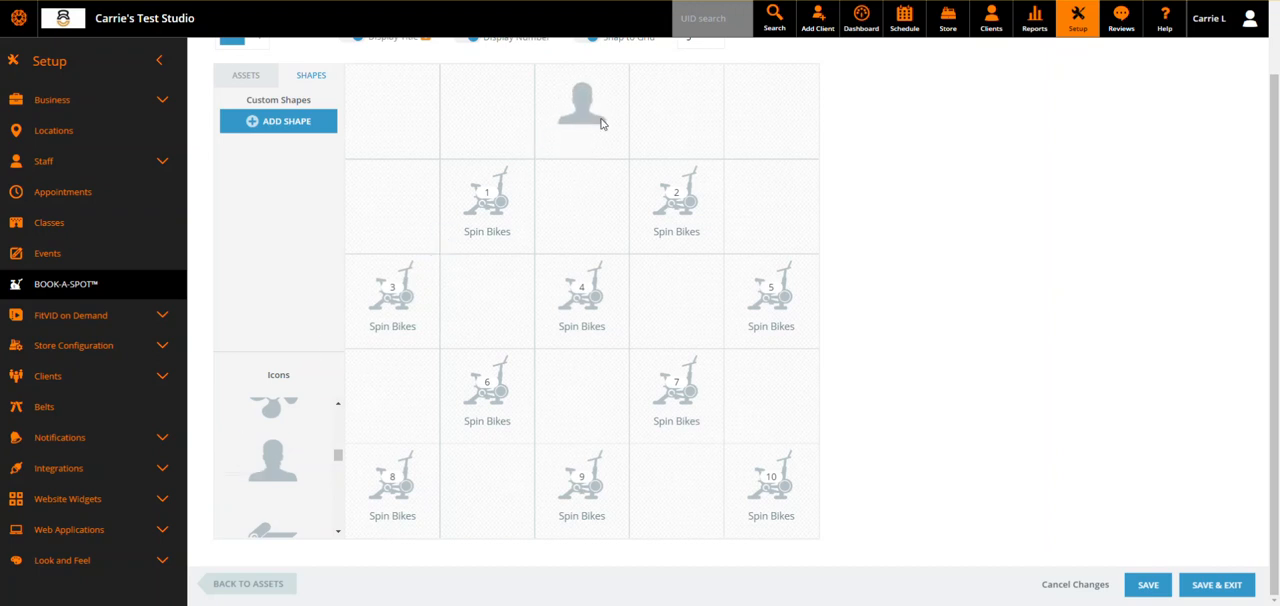
# Add outlined fan icons to the first row's column 1 and fifth row's columns 2 and 4, and a door icon to the first row's column 5.
pyautogui.scroll(2, 278, 453)
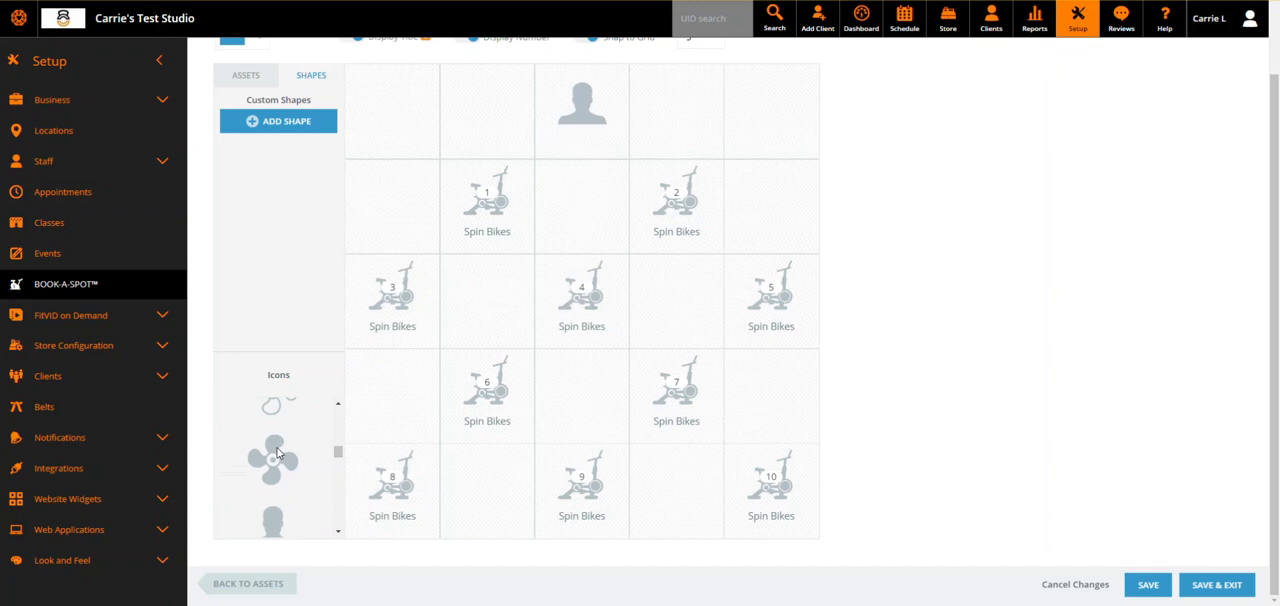
pyautogui.scroll(1, 277, 453)
pyautogui.scroll(-1, 277, 478)
pyautogui.moveTo(340, 447); pyautogui.dragTo(425, 126)
pyautogui.moveTo(277, 430); pyautogui.dragTo(704, 494)
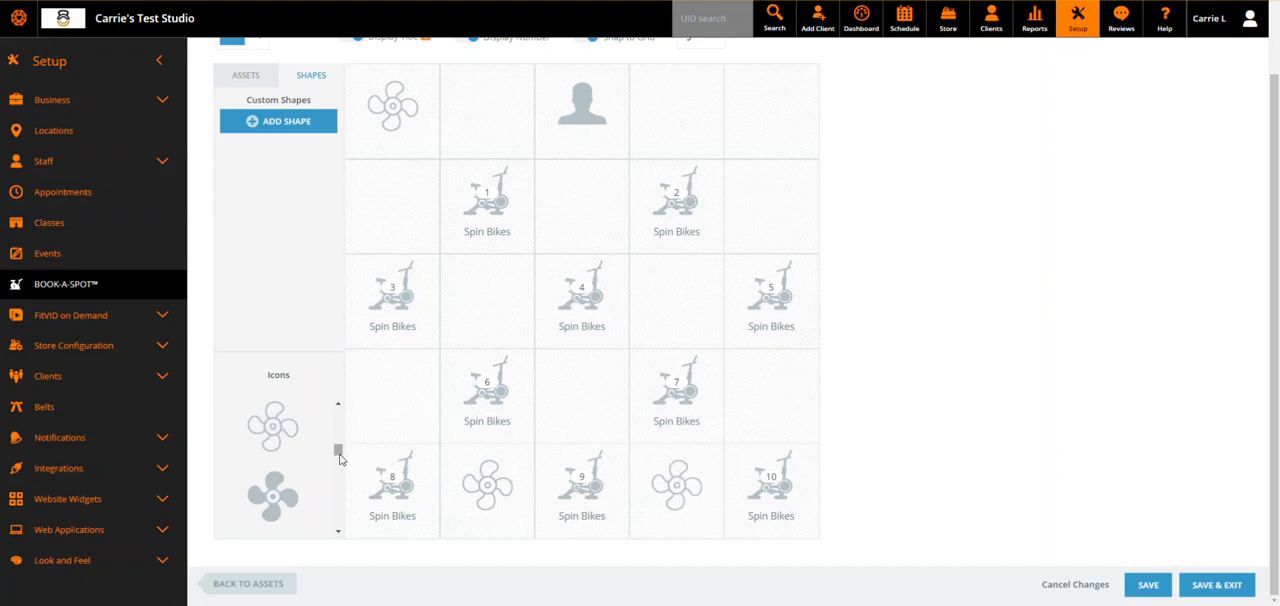
pyautogui.scroll(1, 340, 457)
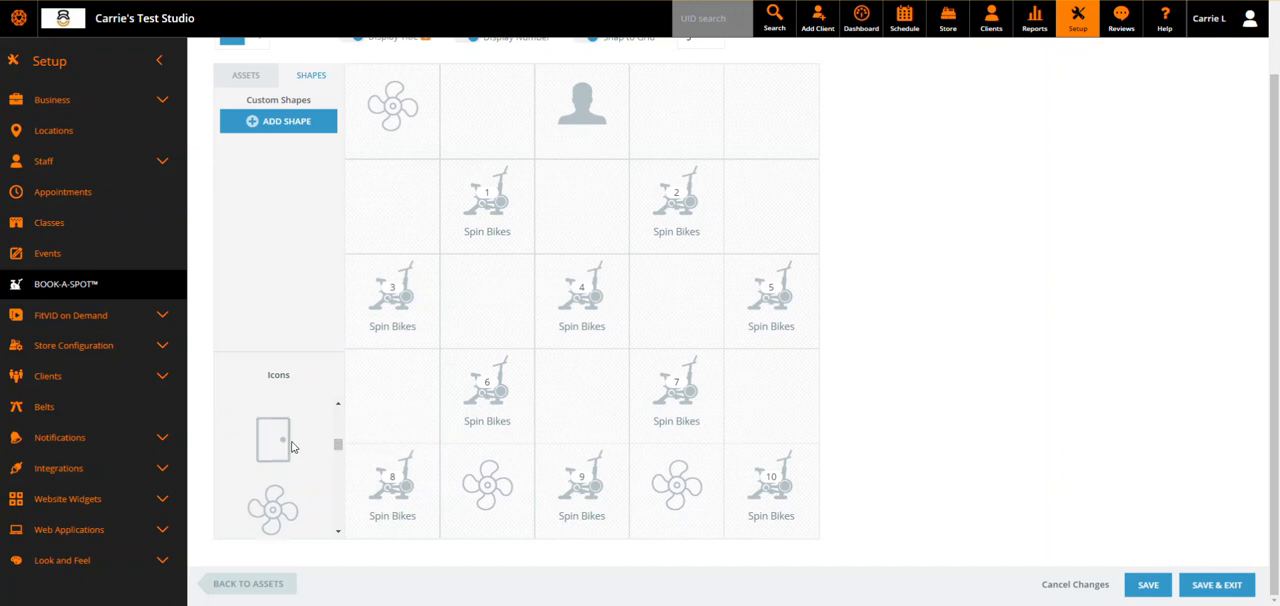
pyautogui.moveTo(277, 446); pyautogui.dragTo(793, 108)
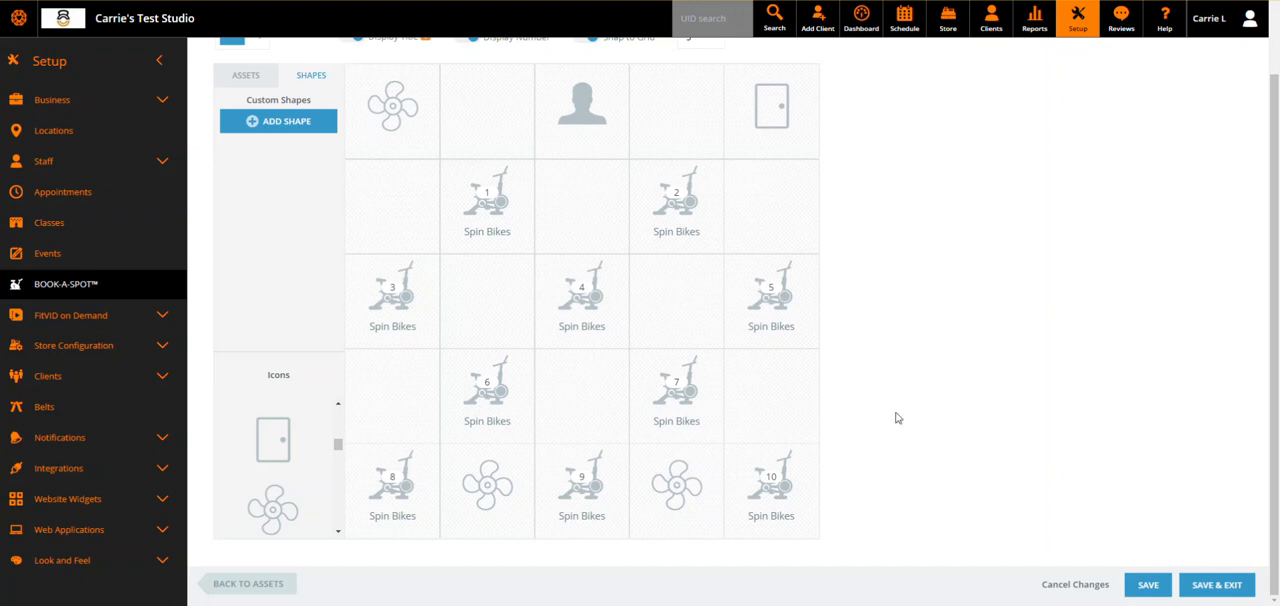
# Turn the Display Title option off and back on for the layout's assets.
pyautogui.scroll(2, 908, 414)
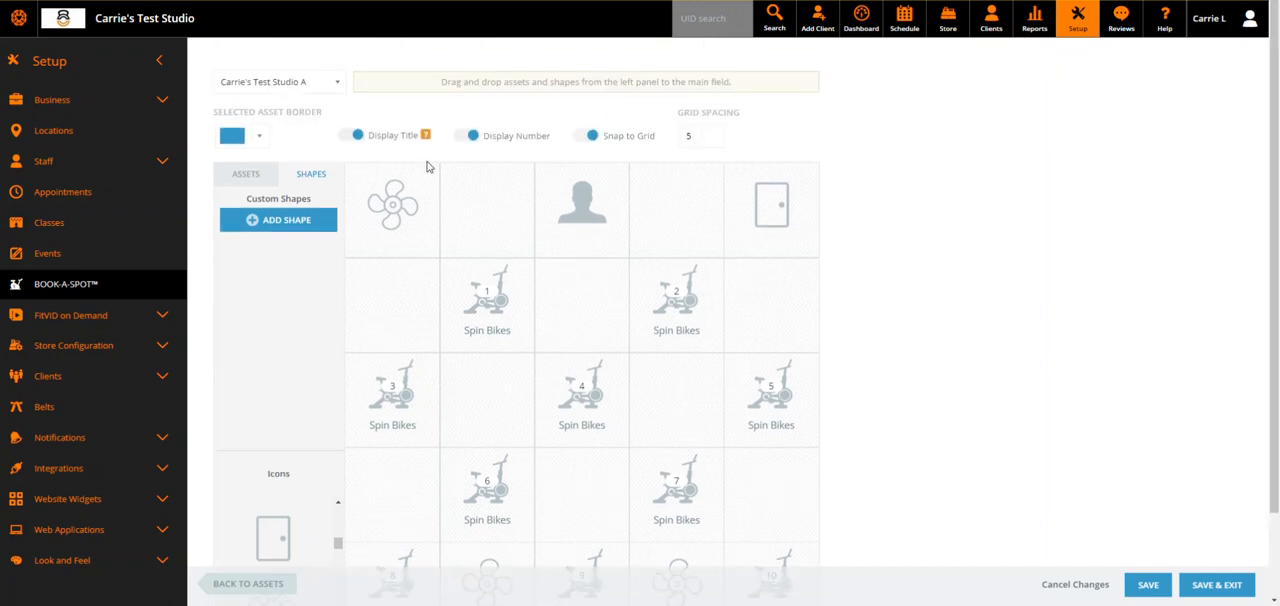
pyautogui.click(357, 139)
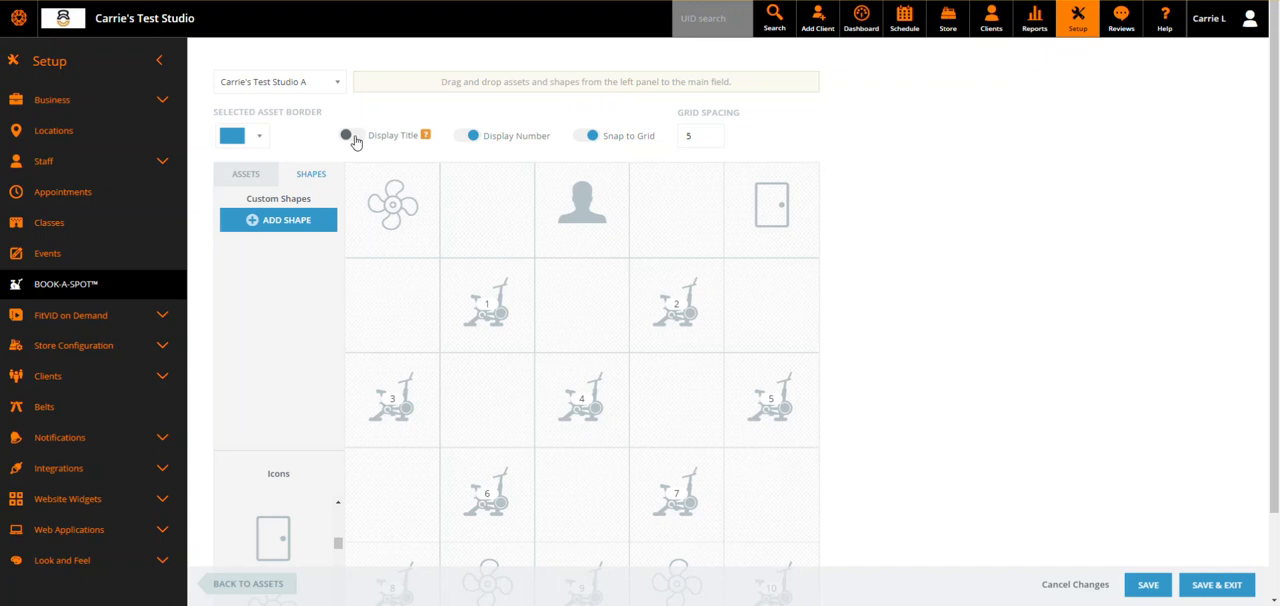
pyautogui.click(357, 139)
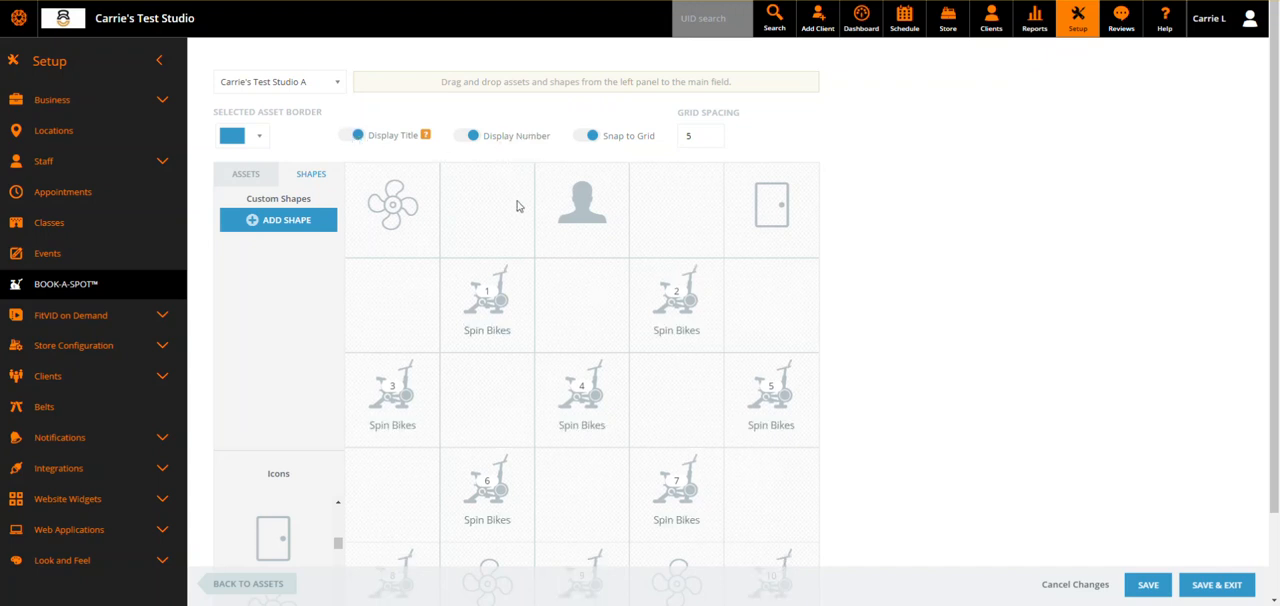
# Turn the Display Number option off and back on for the layout's spin bikes.
pyautogui.scroll(-1, 520, 257)
pyautogui.scroll(1, 623, 423)
pyautogui.click(468, 136)
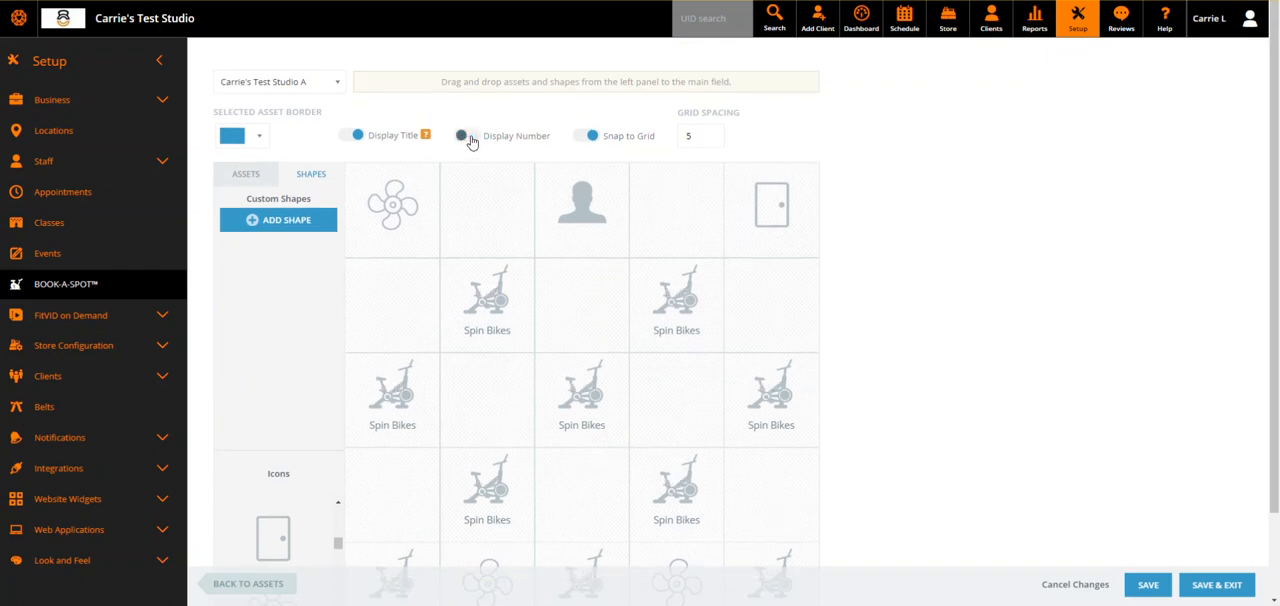
pyautogui.click(470, 138)
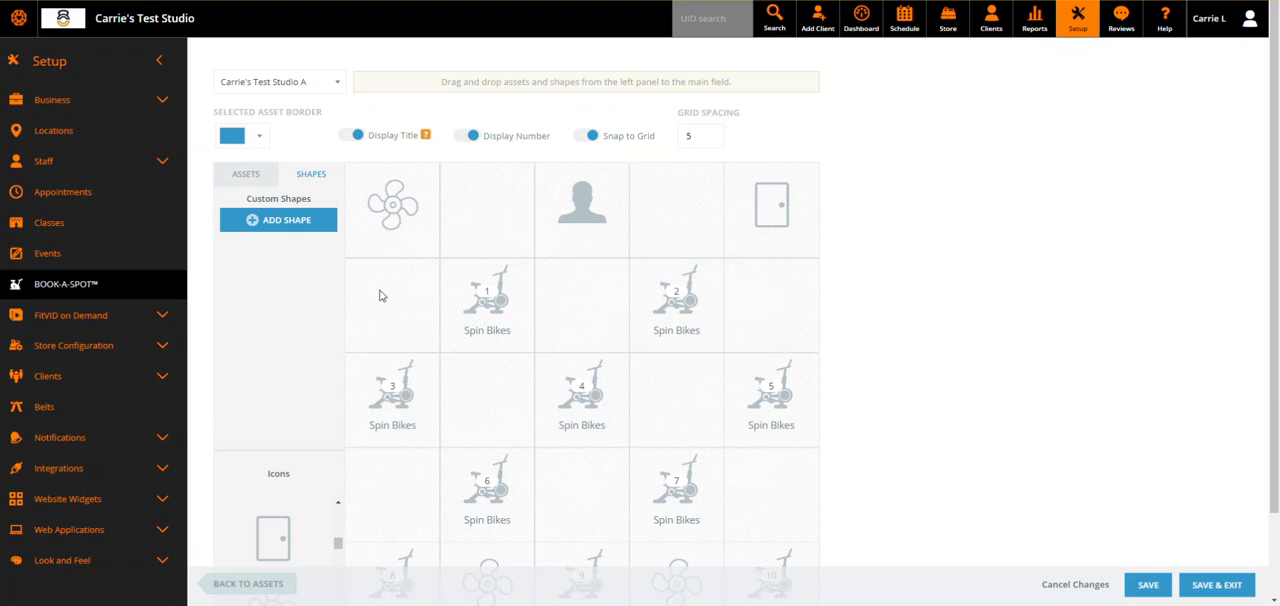
# Save the finished spin bike layout and exit to the list of bookable assets.
pyautogui.scroll(-1, 389, 426)
pyautogui.scroll(1, 750, 276)
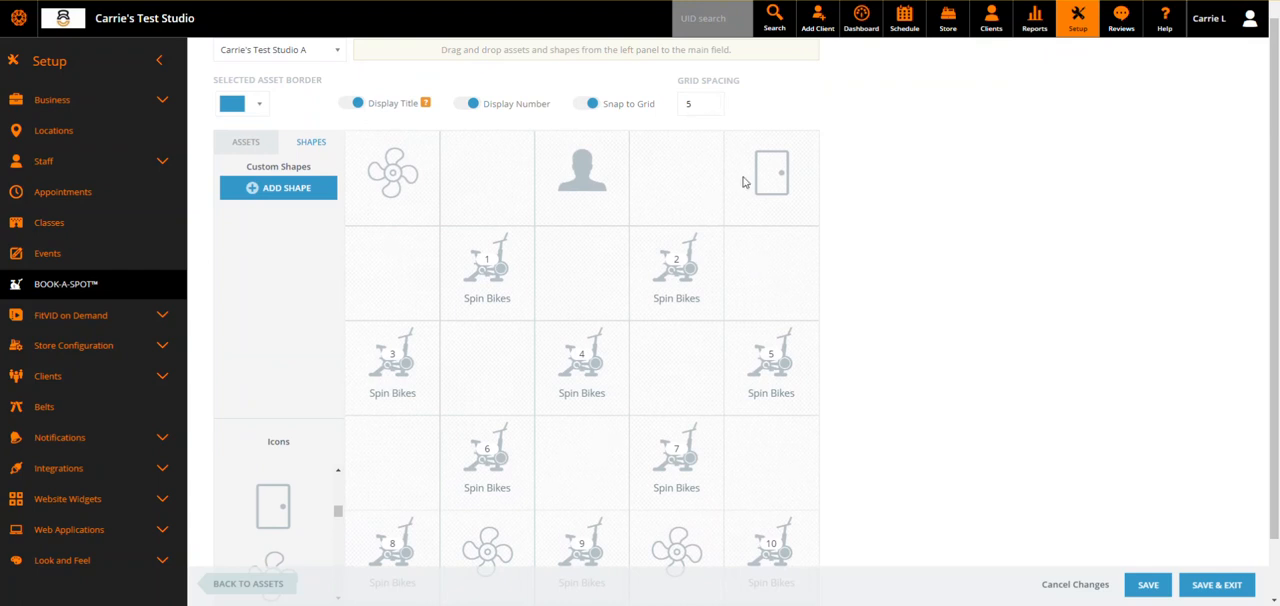
pyautogui.scroll(1, 1010, 279)
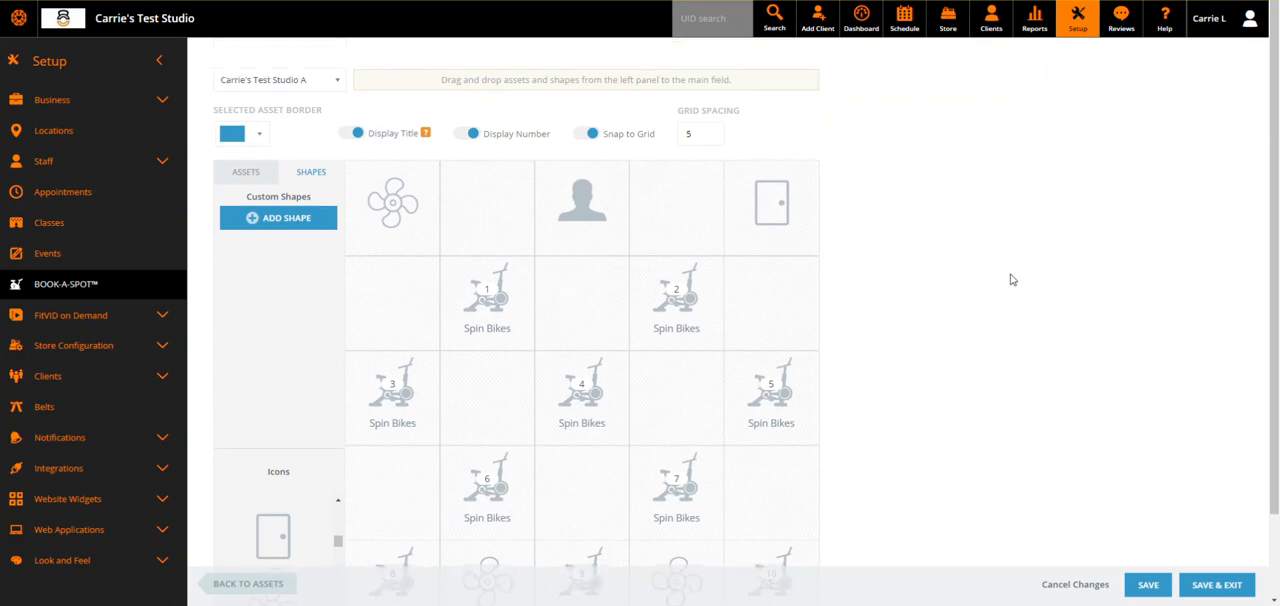
pyautogui.scroll(-3, 1010, 279)
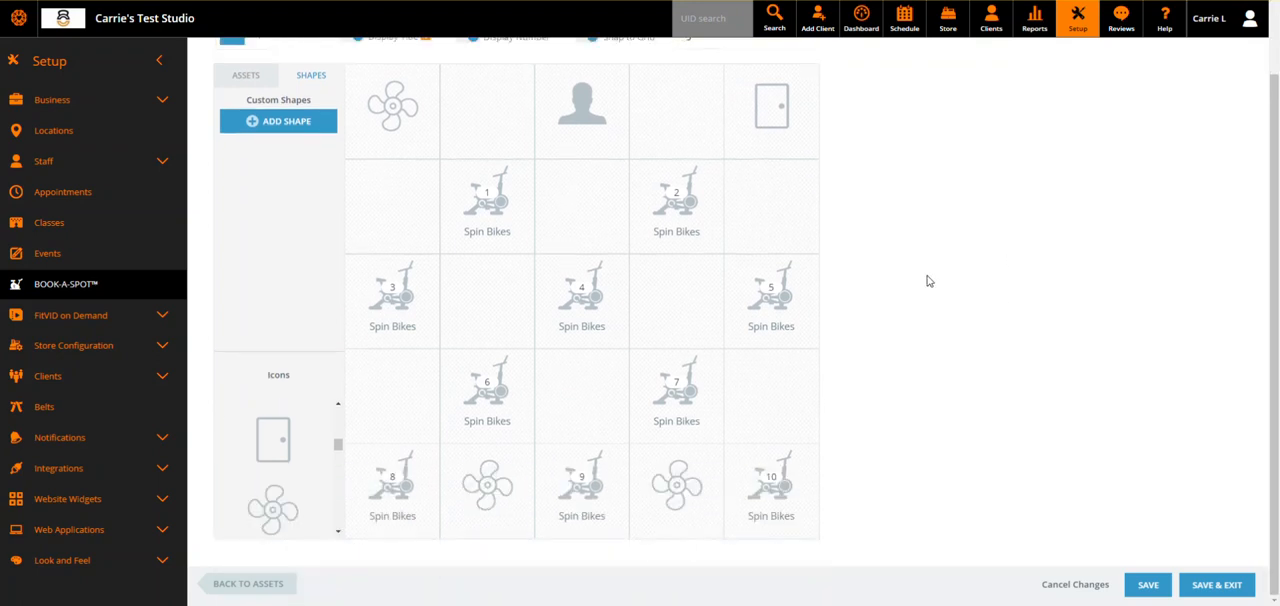
pyautogui.click(1217, 587)
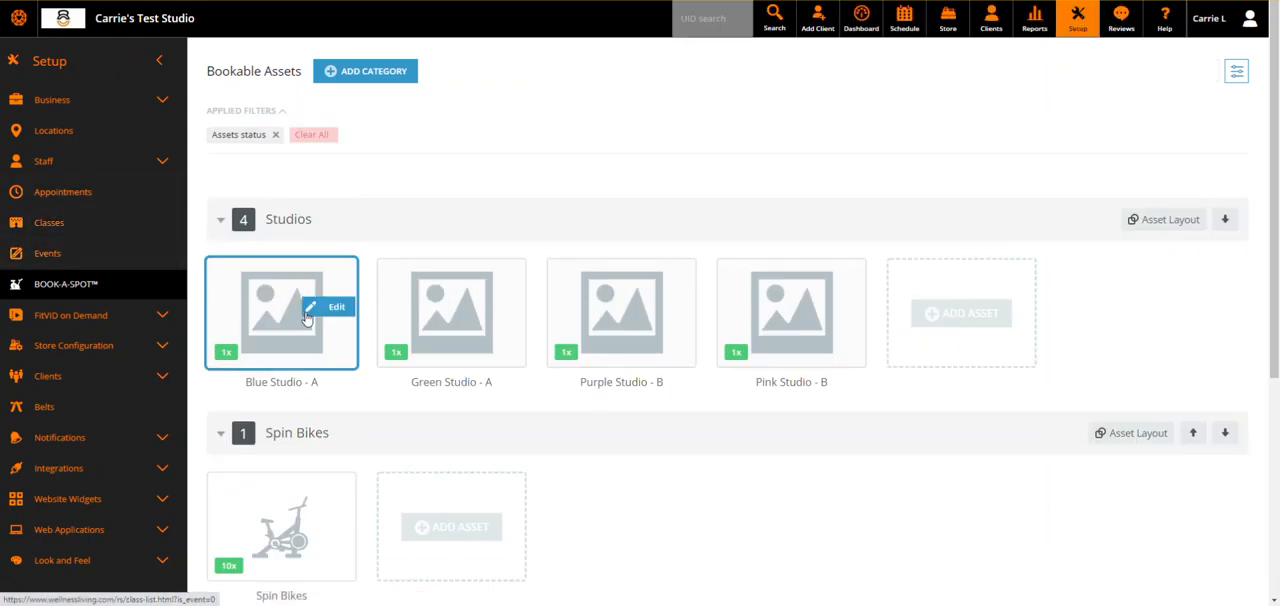
pyautogui.scroll(-2, 337, 349)
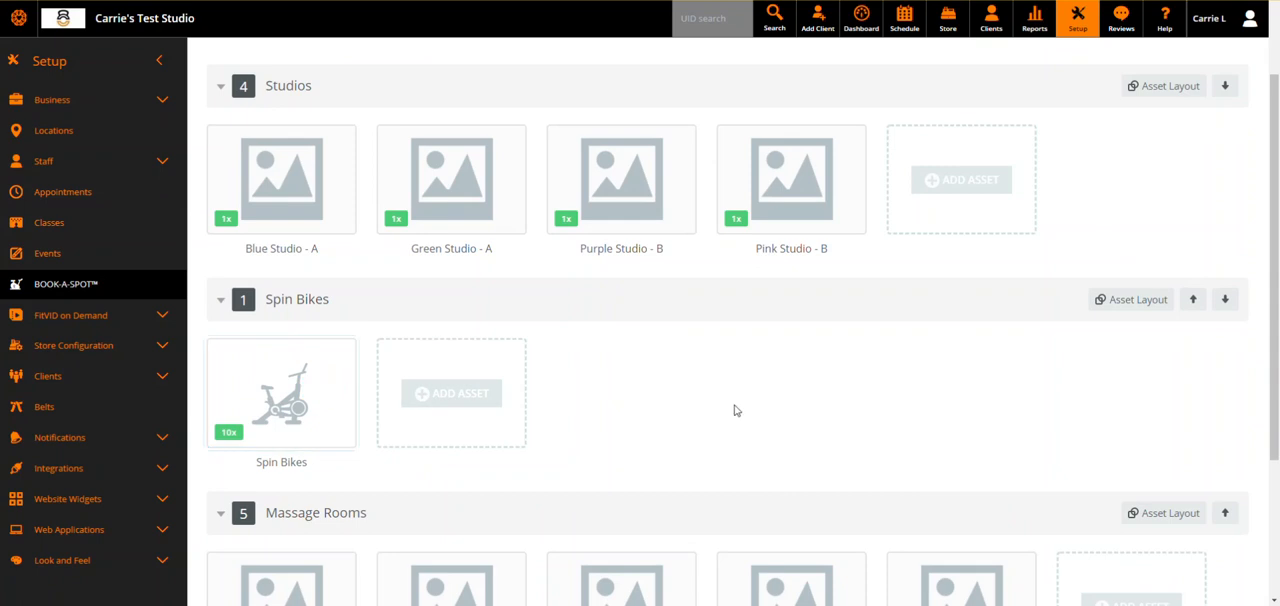